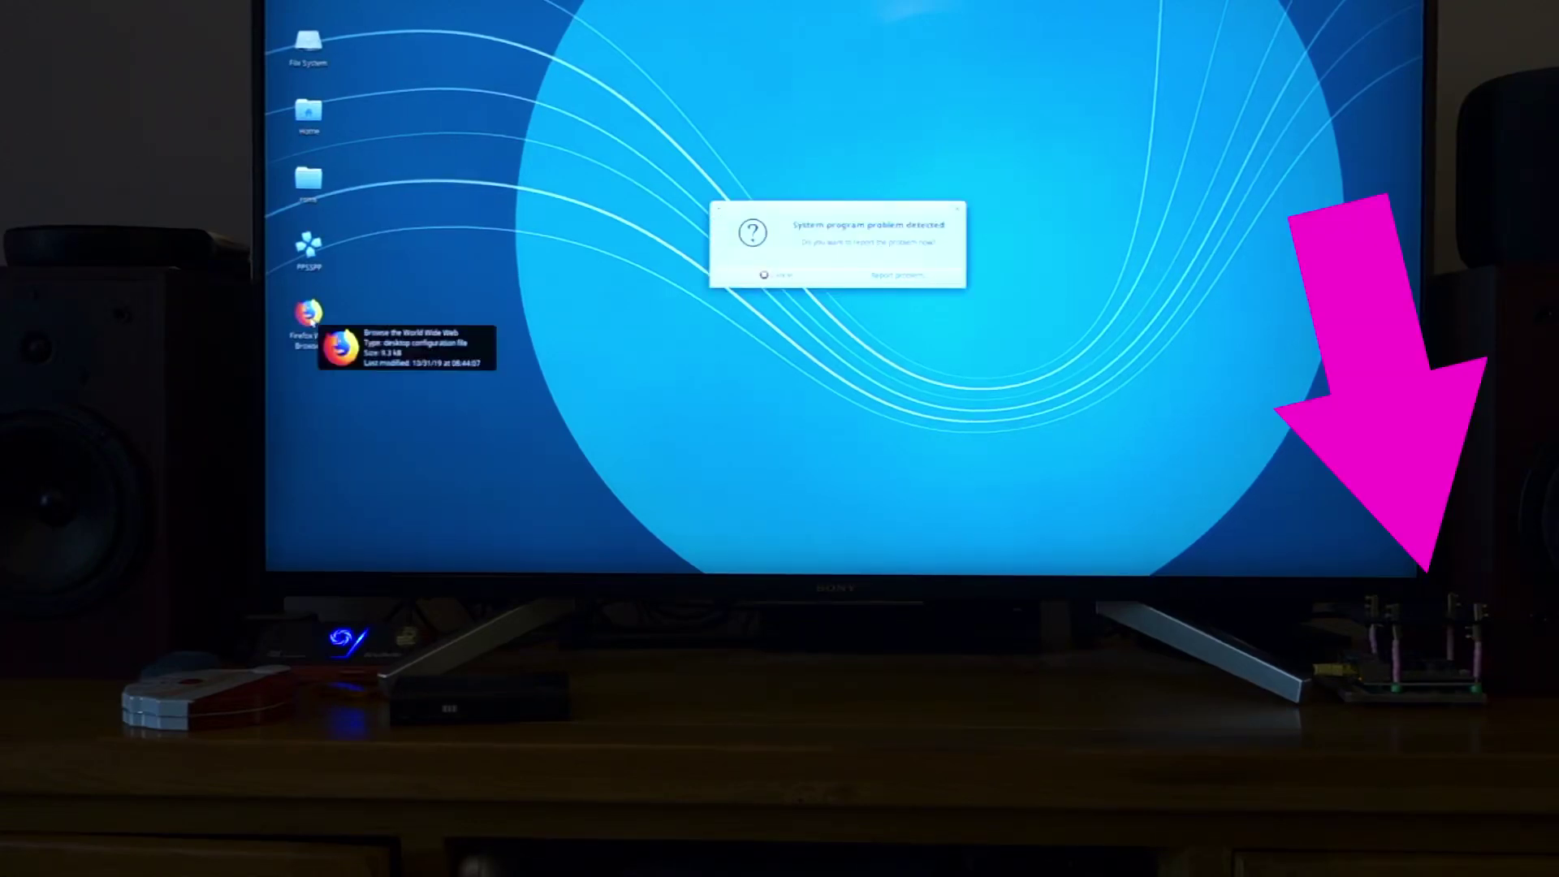
Launch Firefox from the desktop icon and cancel the 'System program problem detected' report
click(311, 320)
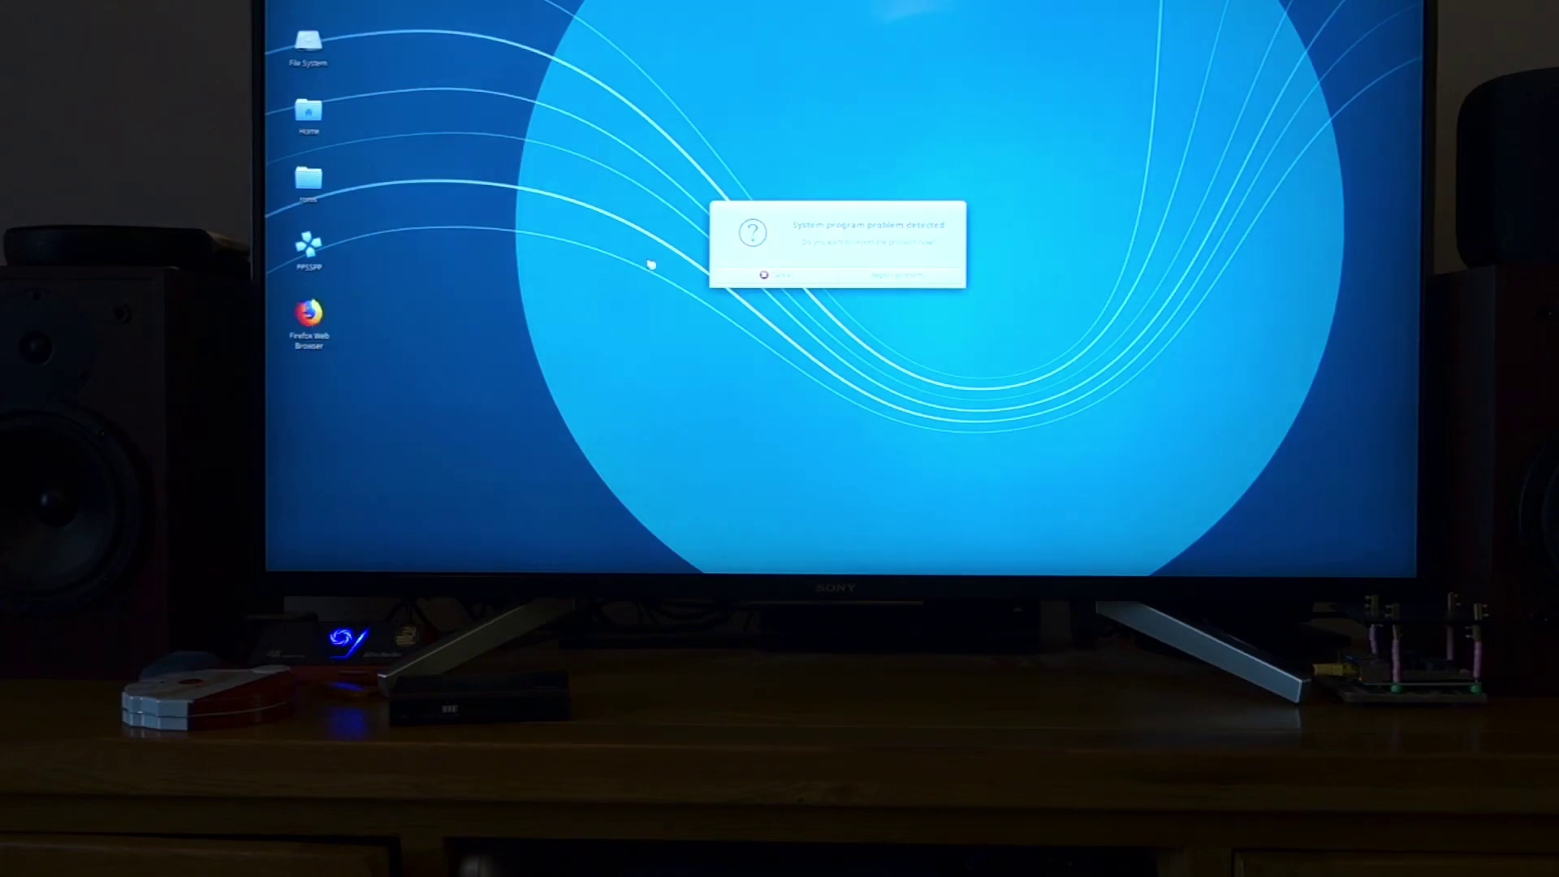
click(741, 281)
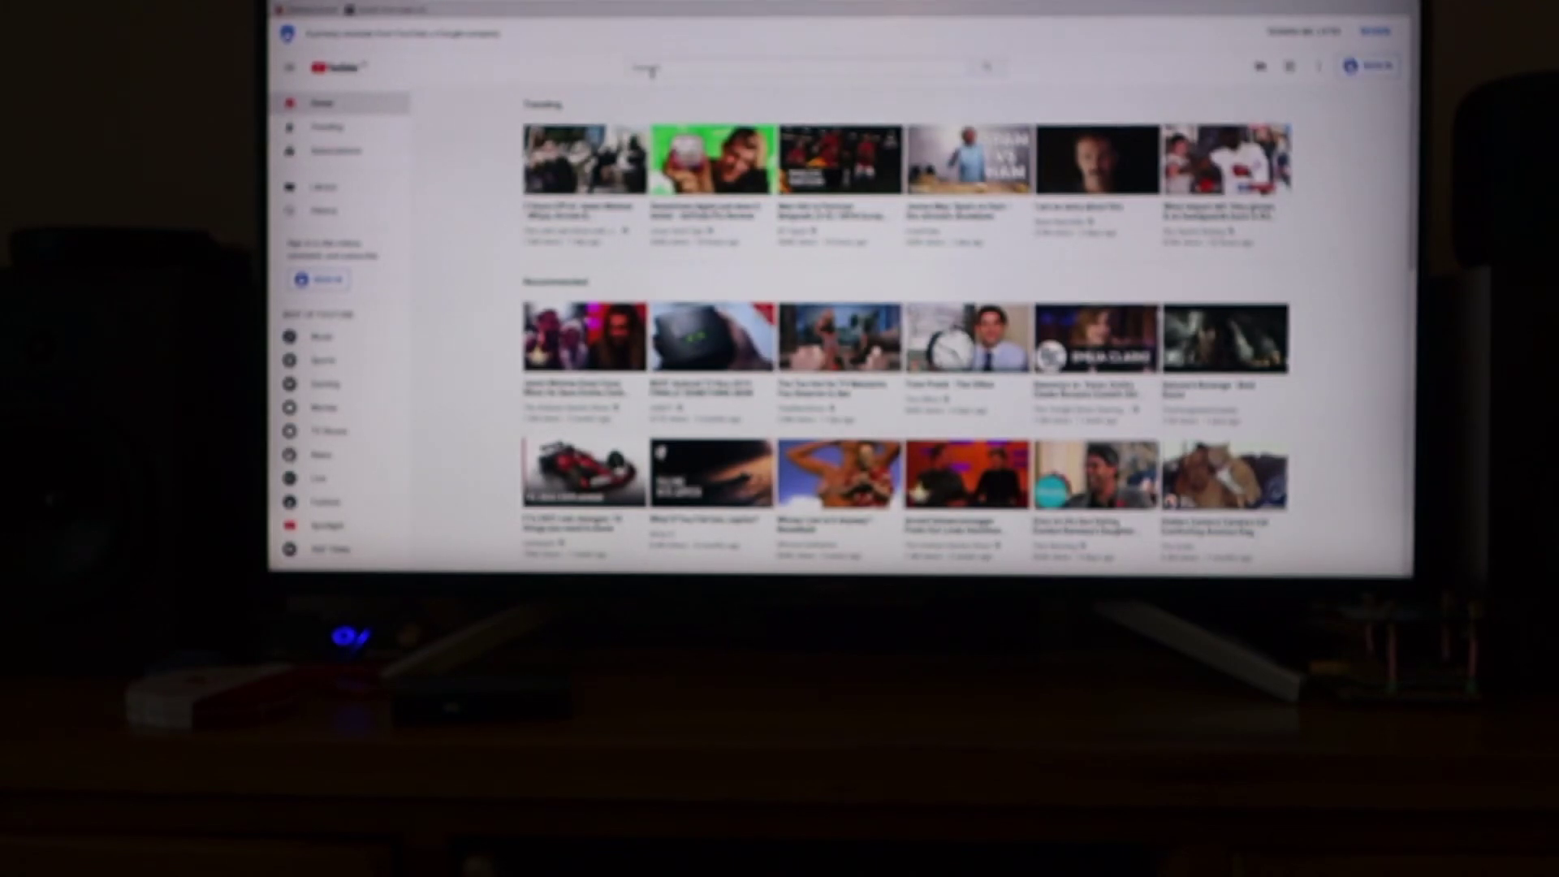
Search YouTube for 'leepspvideo', correcting the query to reach the channel's latest uploads
click(651, 70)
text(l)
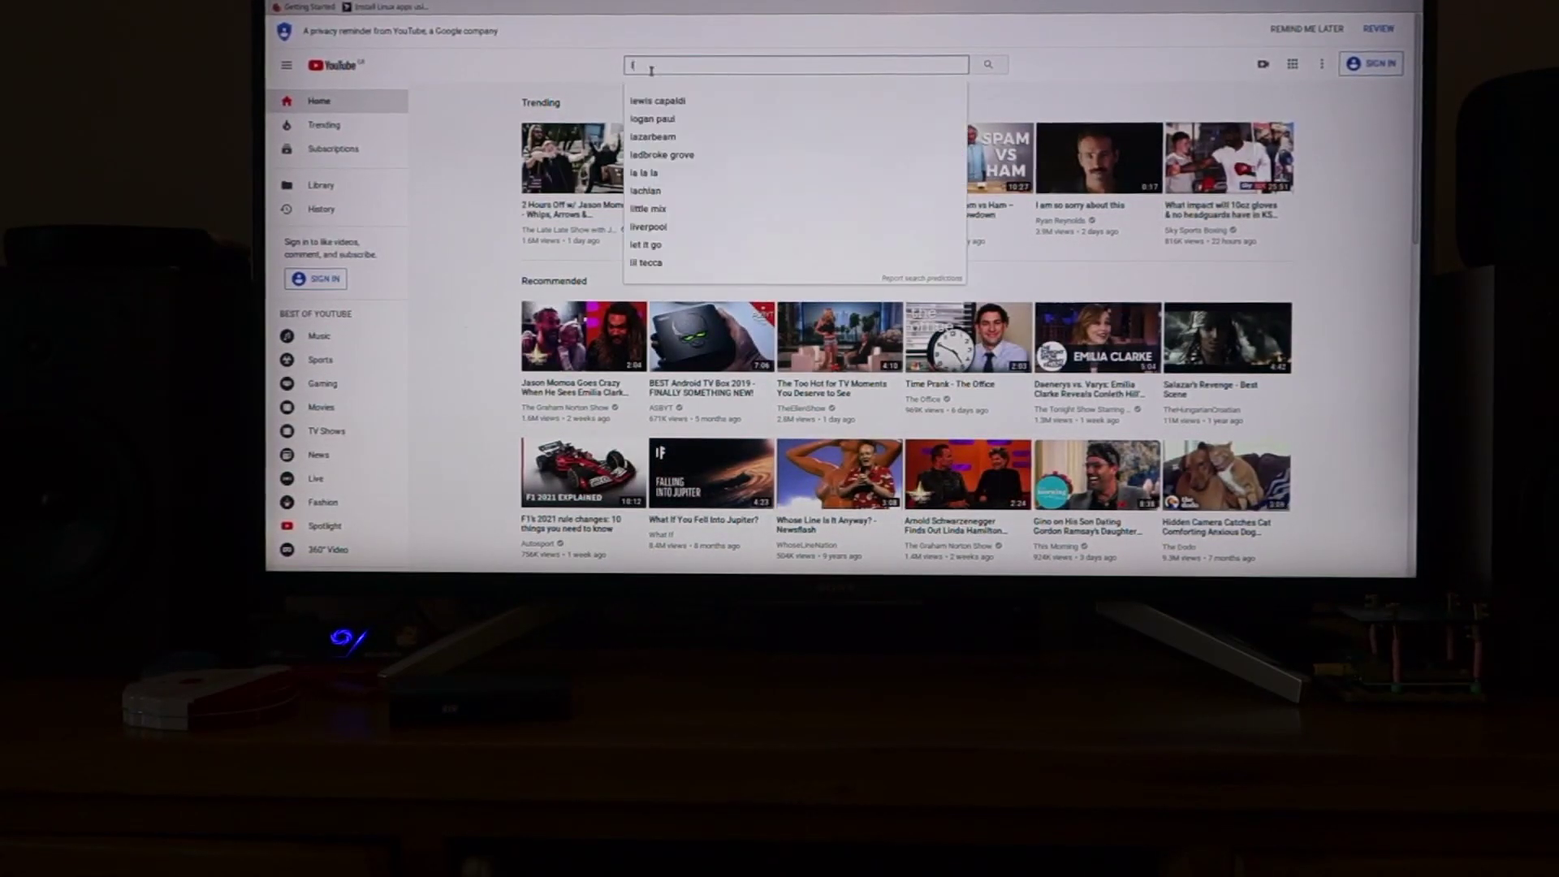
text(eepspvide)
key(Return)
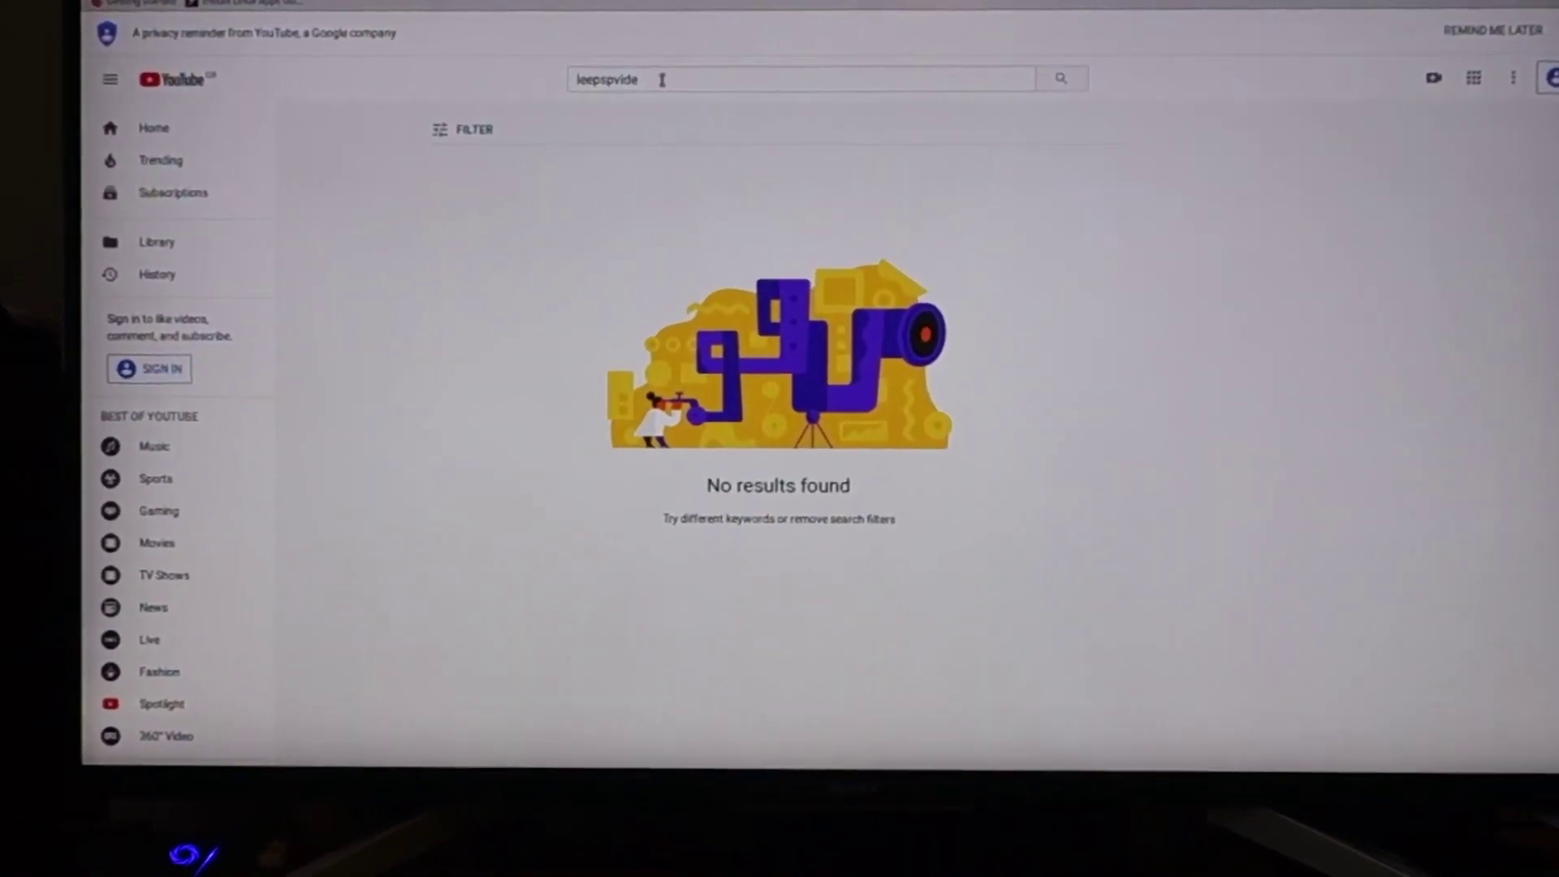
text(o)
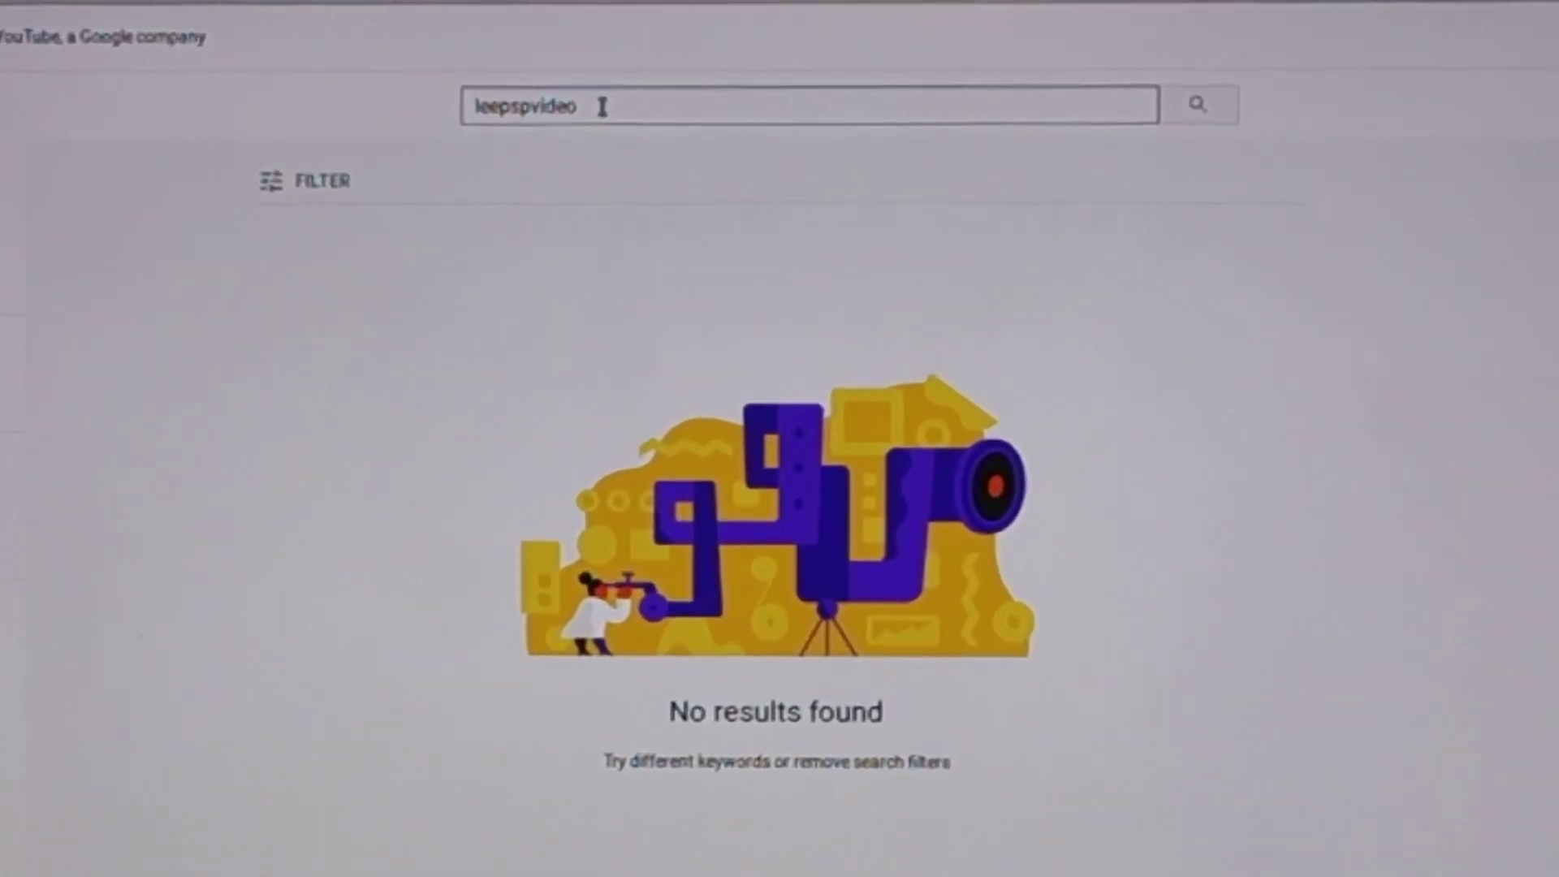
key(Return)
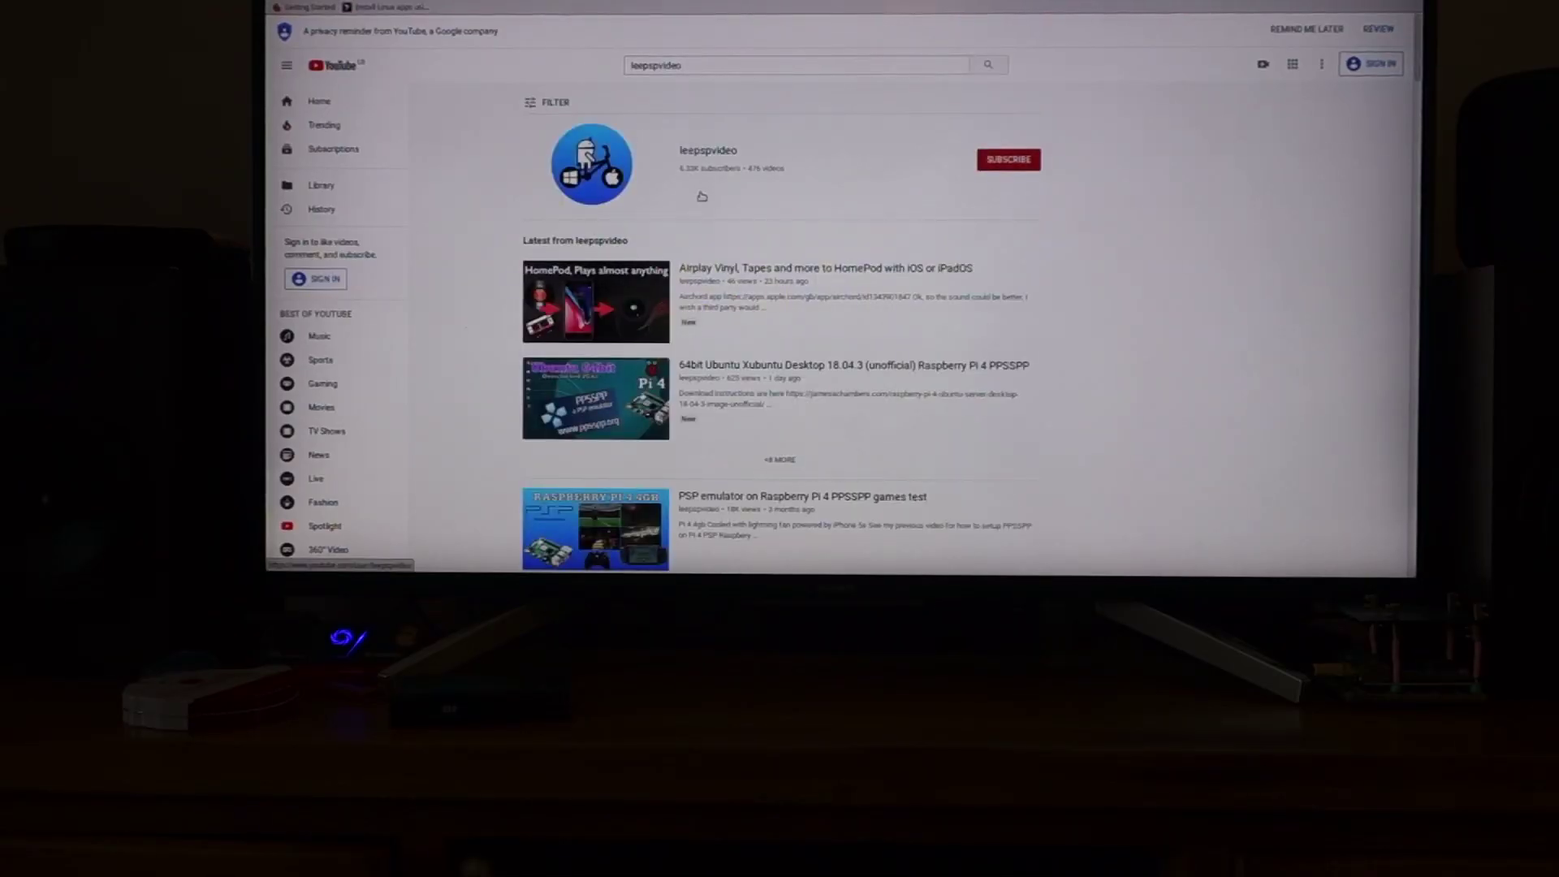
Open leepspvideo's latest HomePod video and let the pre-roll Grammarly ad play
click(637, 309)
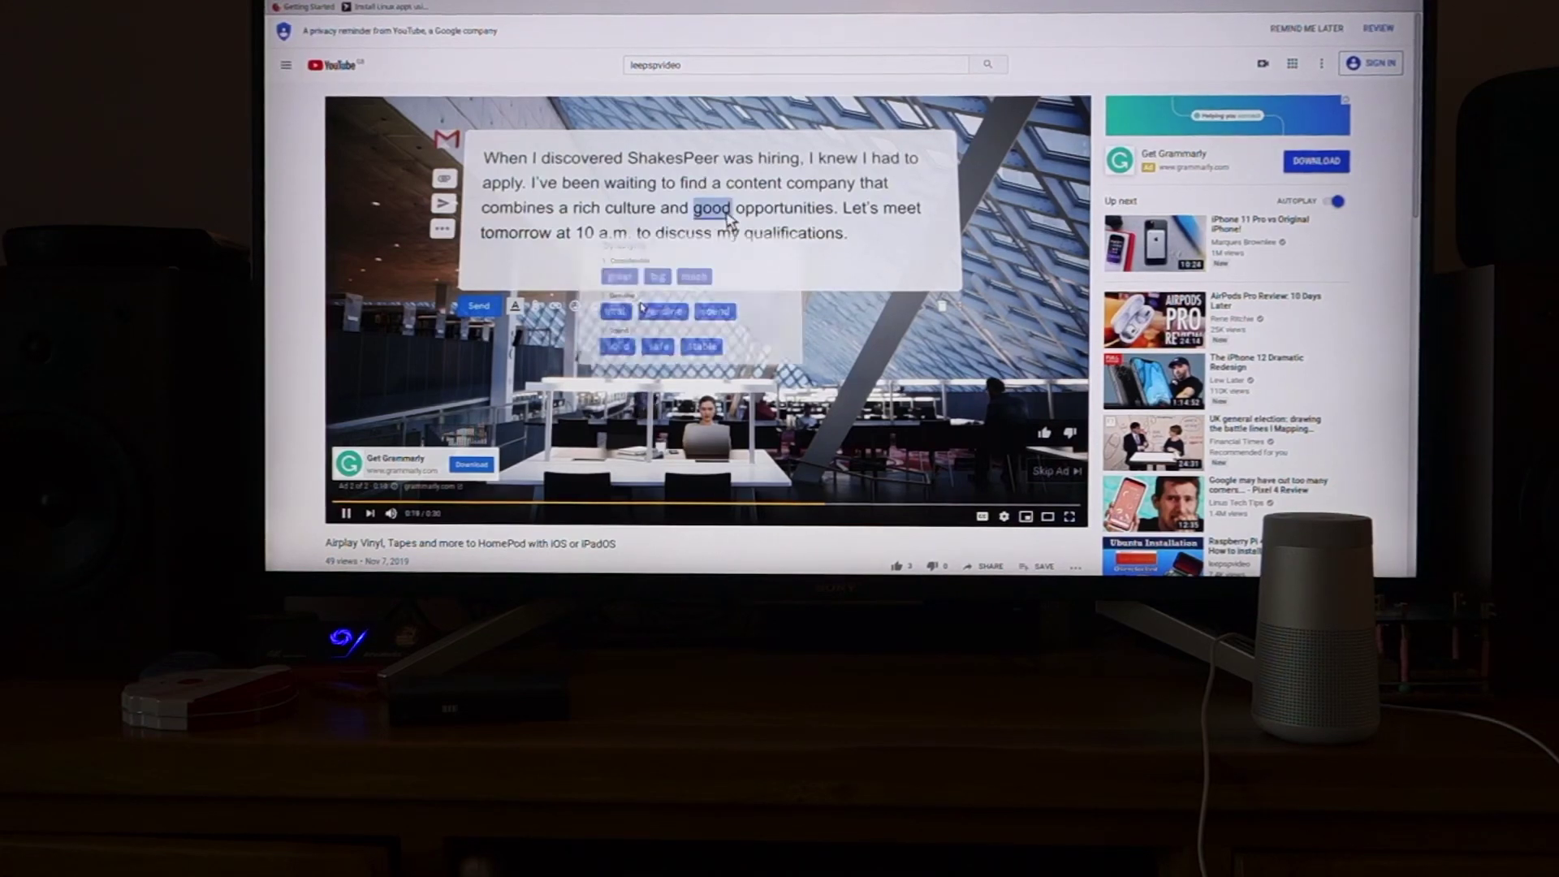
Skip the pre-roll ad so the leepspvideo HomePod video starts playing
click(1056, 470)
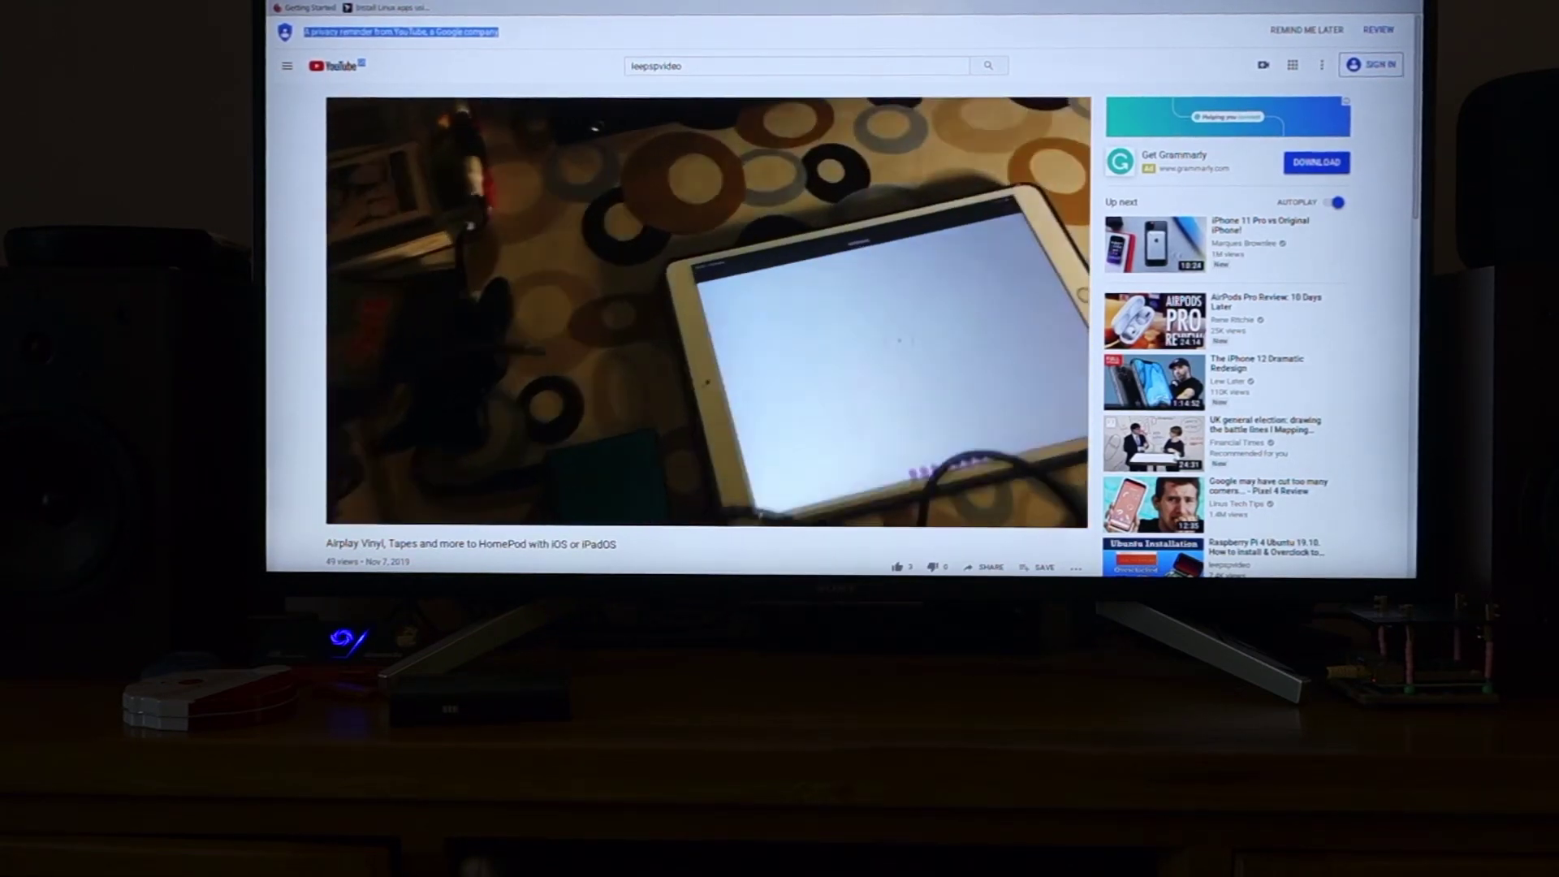
Pause the HomePod video about half a minute in, on the AirChord app close-up
click(1055, 474)
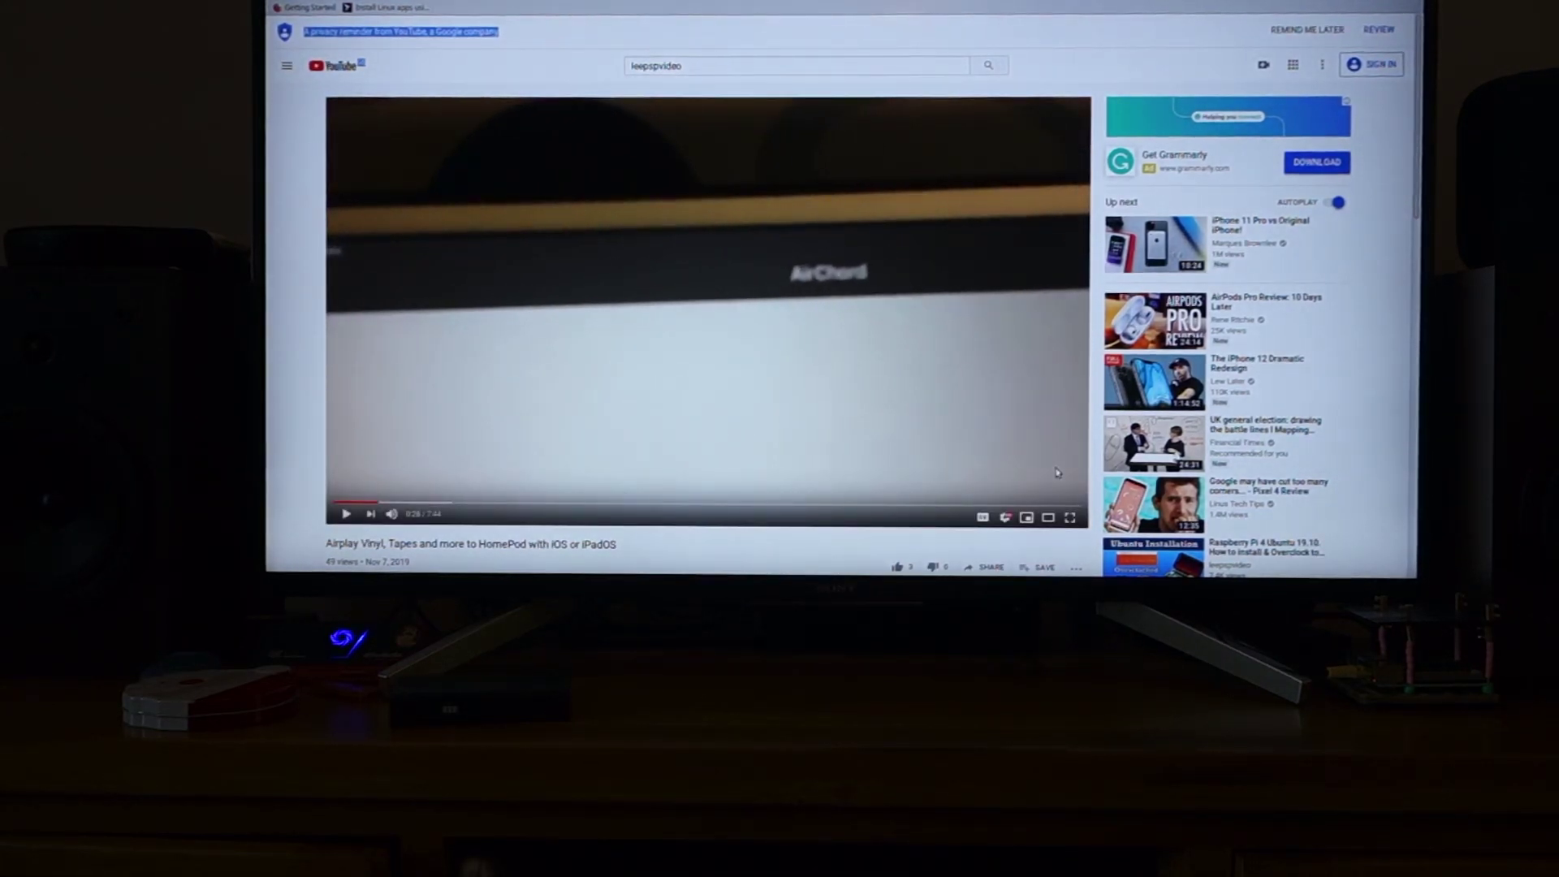